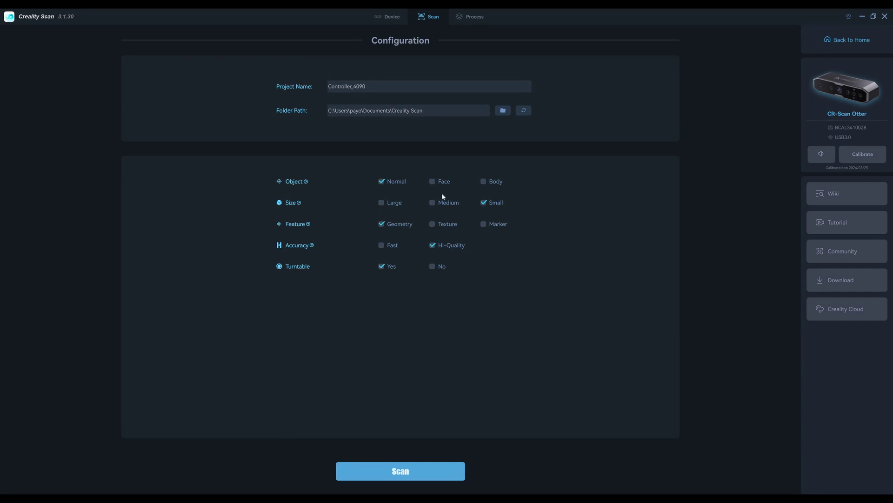
Start a normal, small, geometry, Hi-Quality turntable scan of the controller and capture it resting on the turntable.
left_click(438, 470)
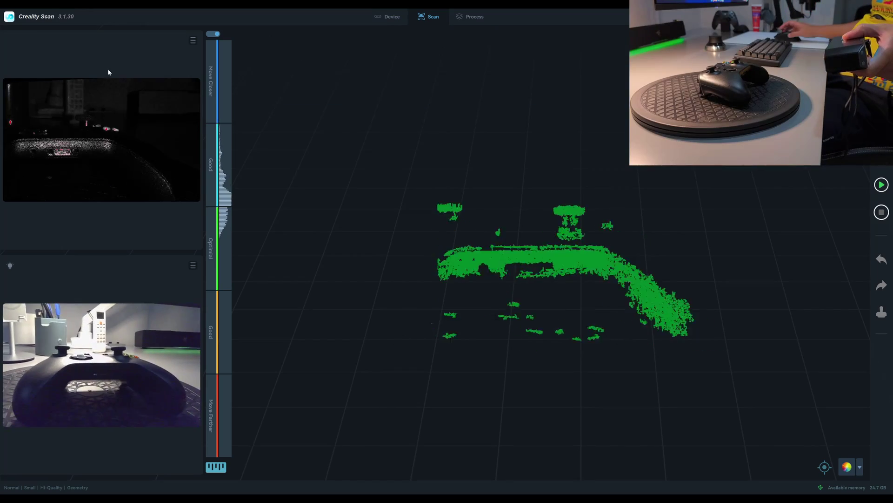
left_click(193, 40)
left_click(365, 111)
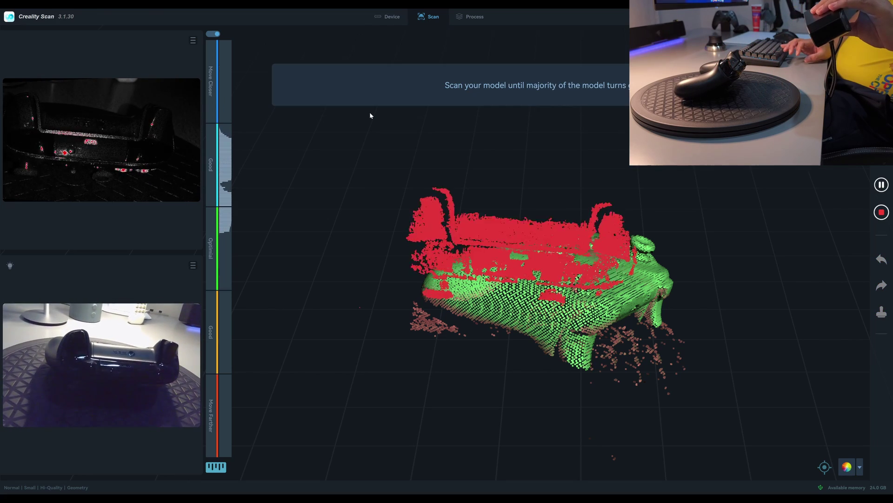
key("space")
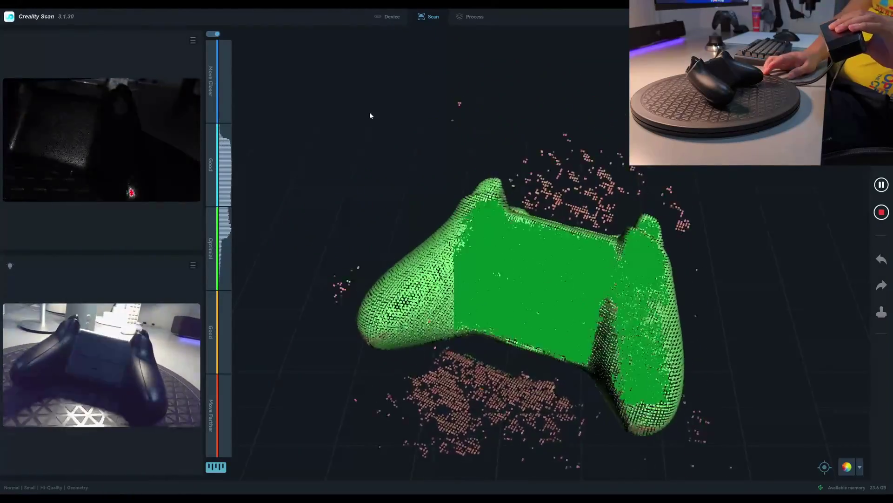
Pause capture to stand the controller upright, resume scanning its remaining surfaces, and pause once the model is covered.
key("space")
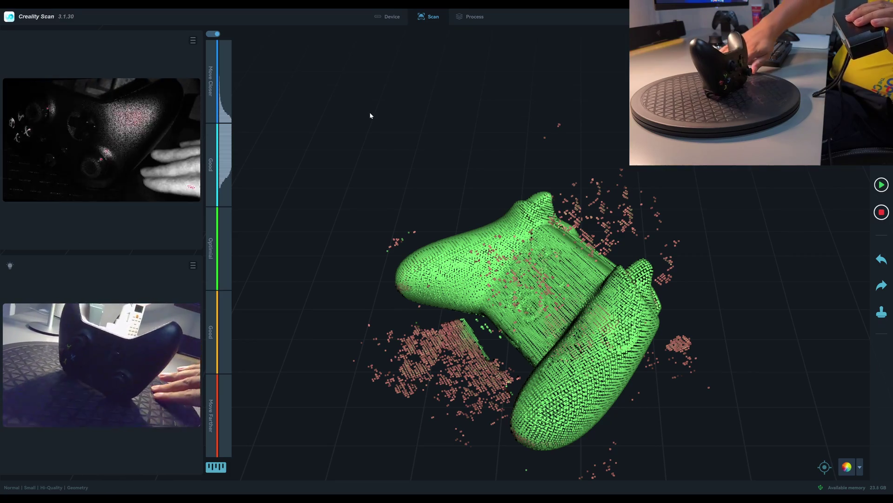
key("space")
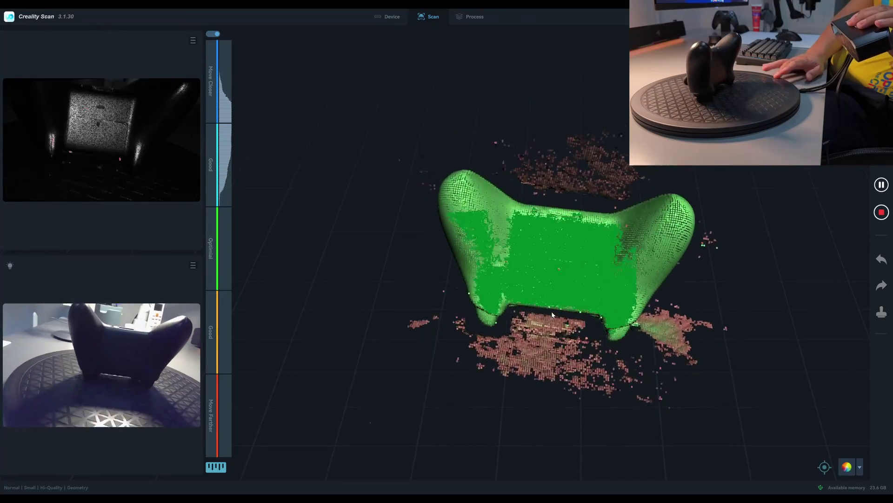
key("space")
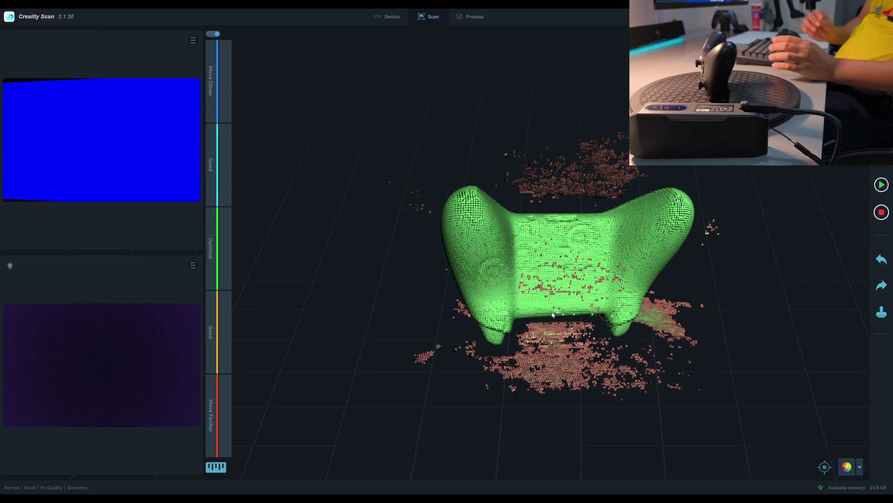
left_click_drag(553, 183, 511, 335)
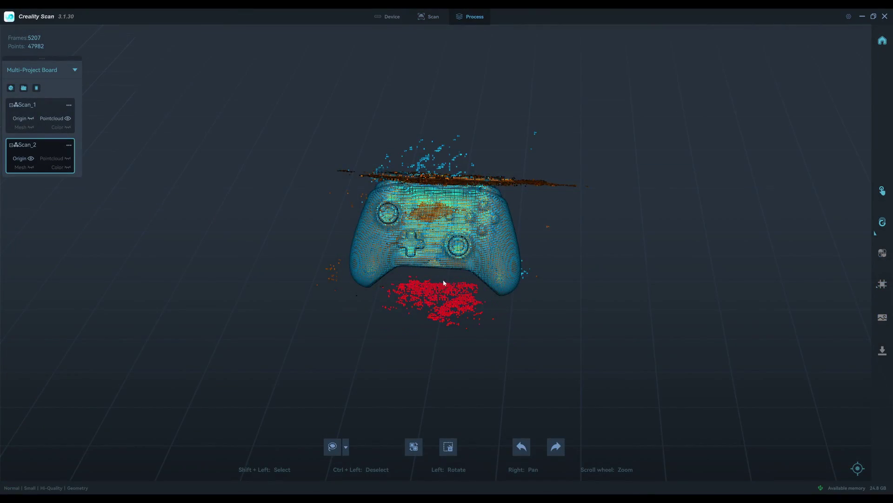
Delete the large patches of stray points above and below the controller in Scan_2's original scan.
left_click_drag(444, 282, 444, 293)
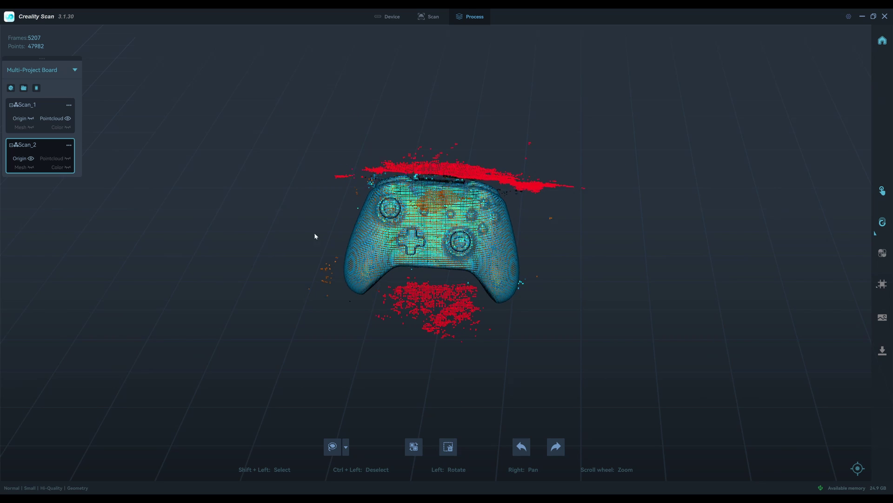
left_click_drag(314, 236, 515, 252)
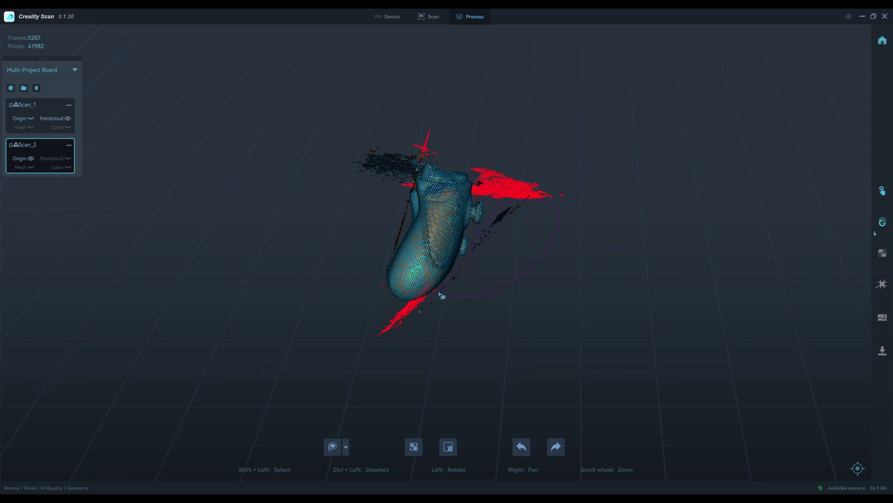
scroll(396, 223, "up", 5)
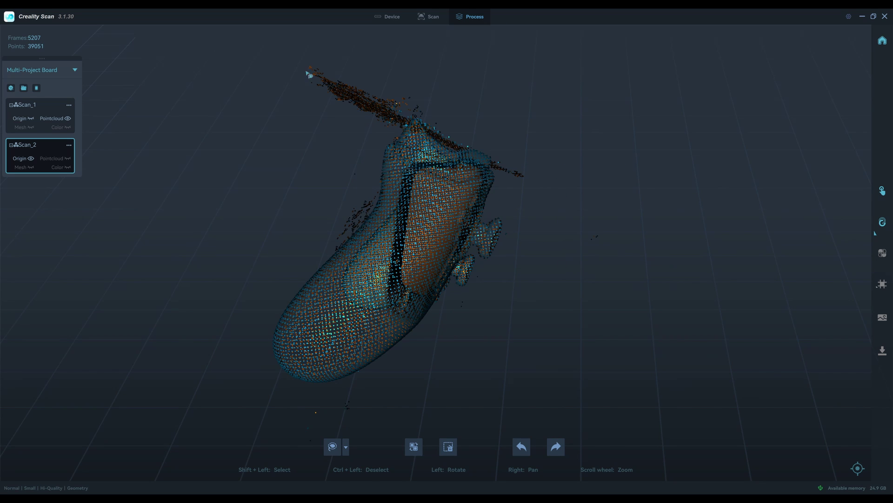
key("Delete")
left_click_drag(292, 113, 554, 172)
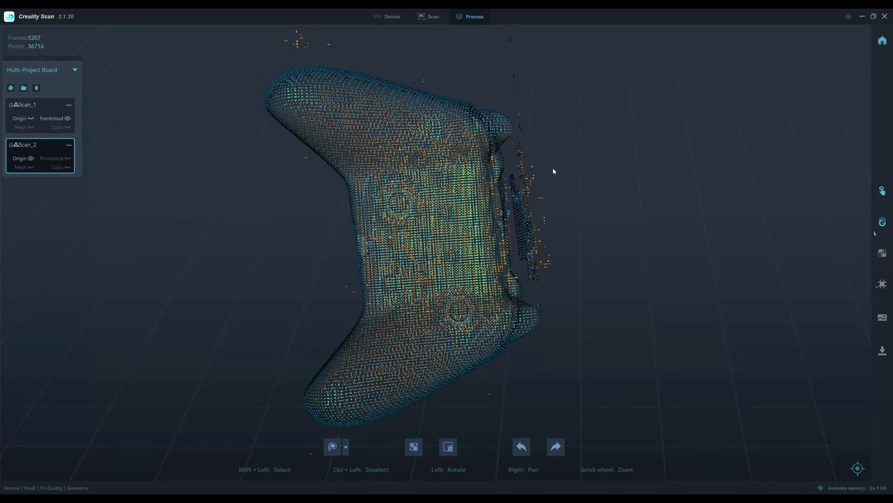
key("Delete")
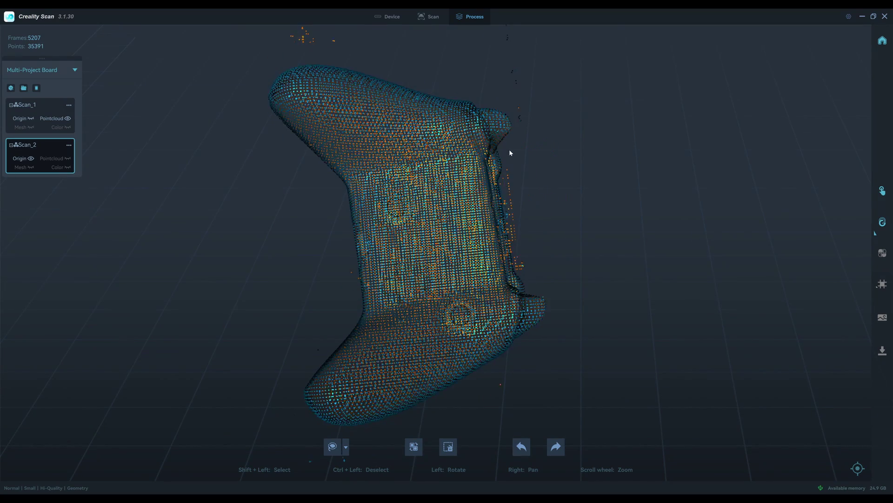
Remove the remaining small clusters of stray points floating around the controller in Scan_2's original scan.
mouse_move(510, 149)
left_mouse_down()
mouse_move(517, 154)
mouse_move(355, 237)
mouse_move(377, 225)
left_mouse_up()
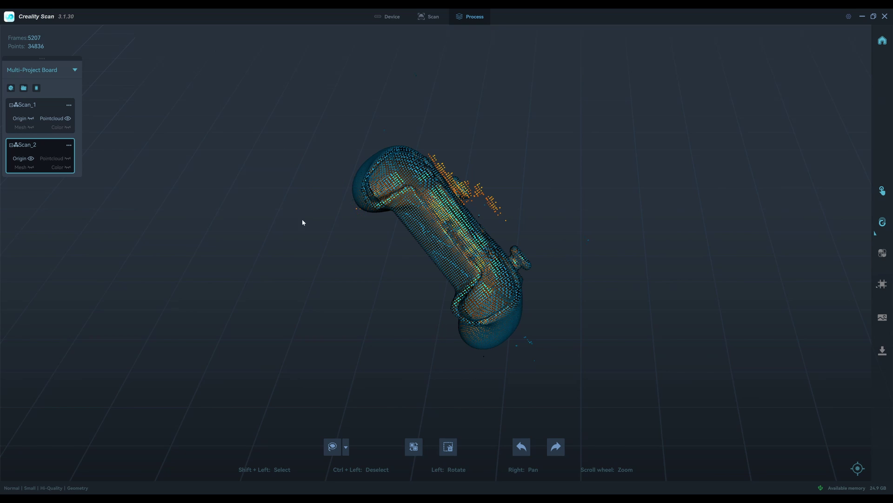
left_click_drag(302, 223, 457, 138)
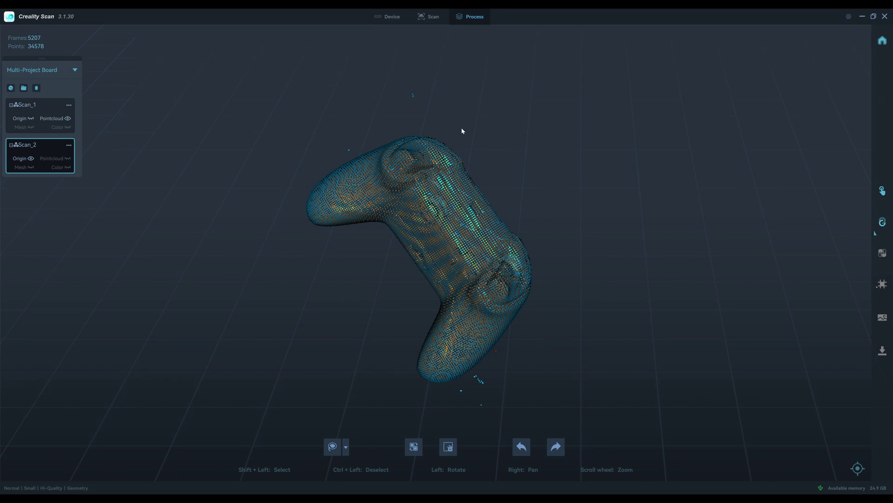
left_click_drag(333, 138, 333, 138, "shift")
left_click_drag(364, 158, 361, 151)
left_click_drag(506, 359, 477, 127)
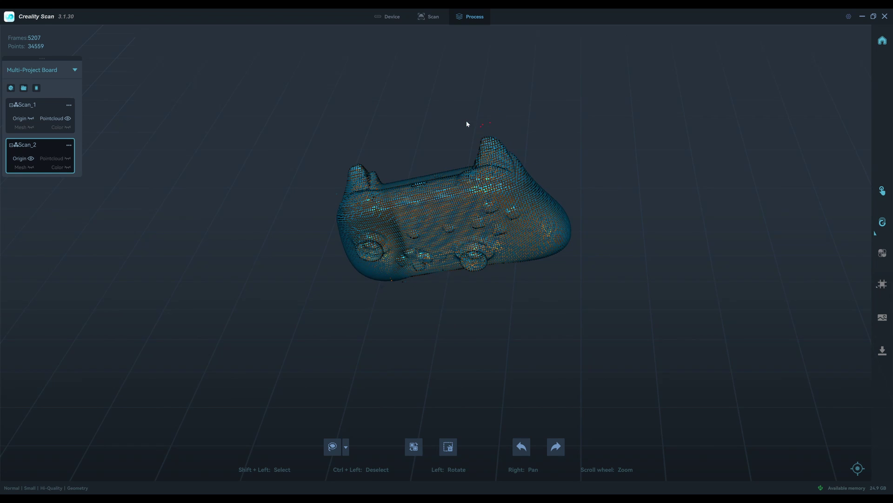
Process Scan_2 into a 0.2 mm point cloud and delete the stray points beside the thumbsticks.
left_click(883, 222)
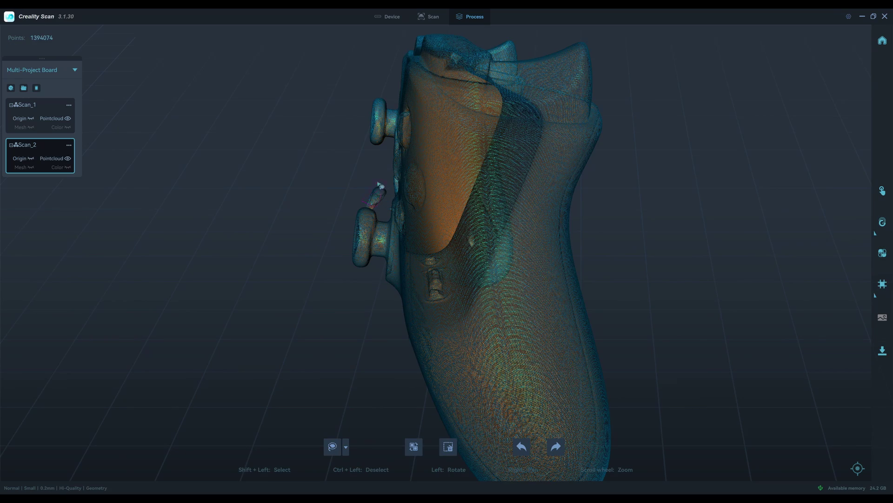
key("Delete")
left_click_drag(381, 181, 364, 225)
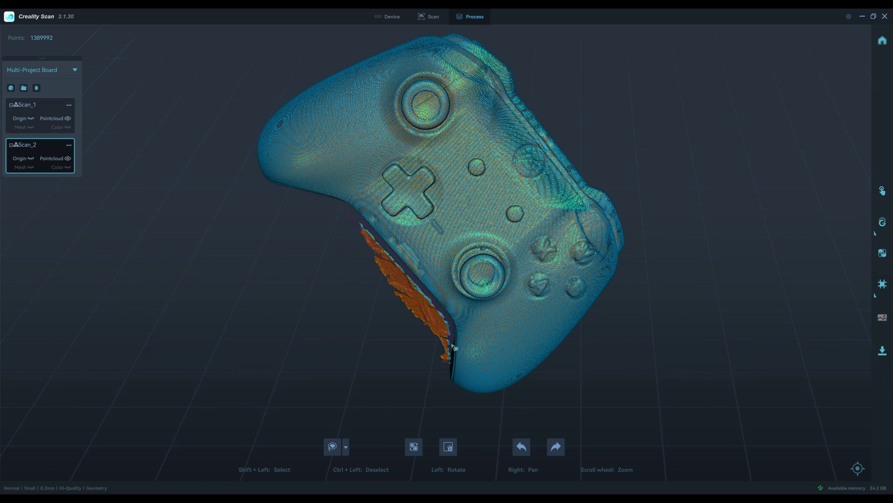
Delete the stray sheet of points between the controller's grips and the leftover points near the thumbstick in the Scan_2 point cloud.
key("Delete")
left_click_drag(340, 268, 546, 114)
key("Delete")
scroll(506, 185, "up", 3)
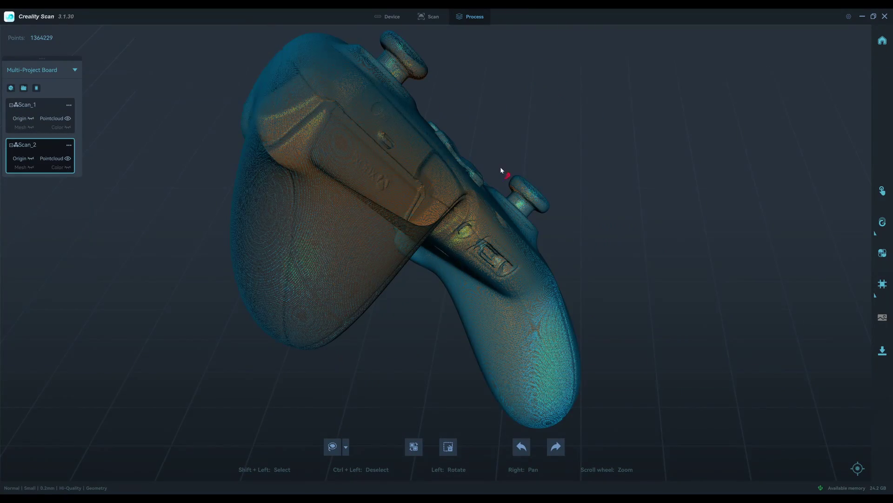
left_click_drag(499, 170, 537, 289)
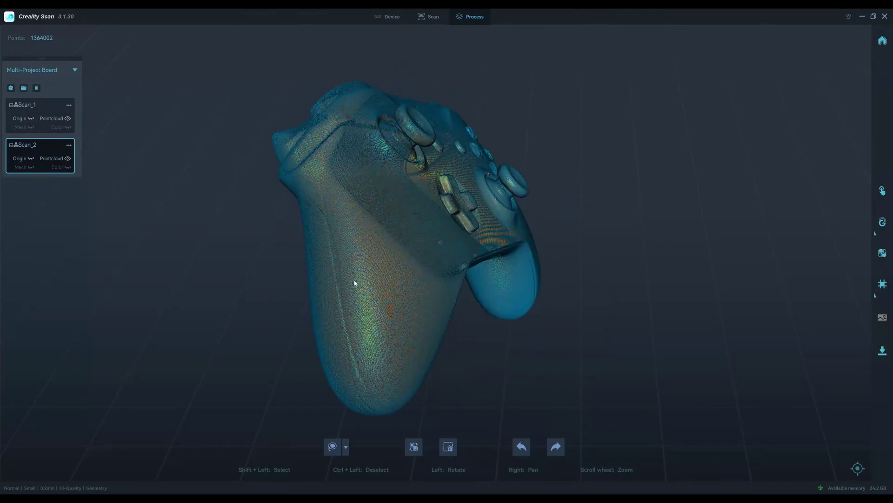
left_click_drag(355, 283, 428, 350)
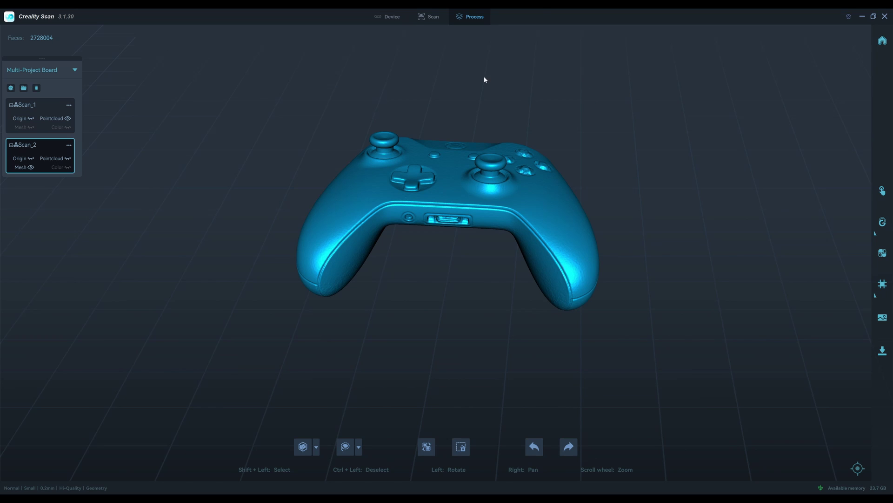
Examine the controller mesh from several sides, including the Xbox logo, triggers, ports, grip seams and thumbsticks.
left_click_drag(484, 80, 736, 382)
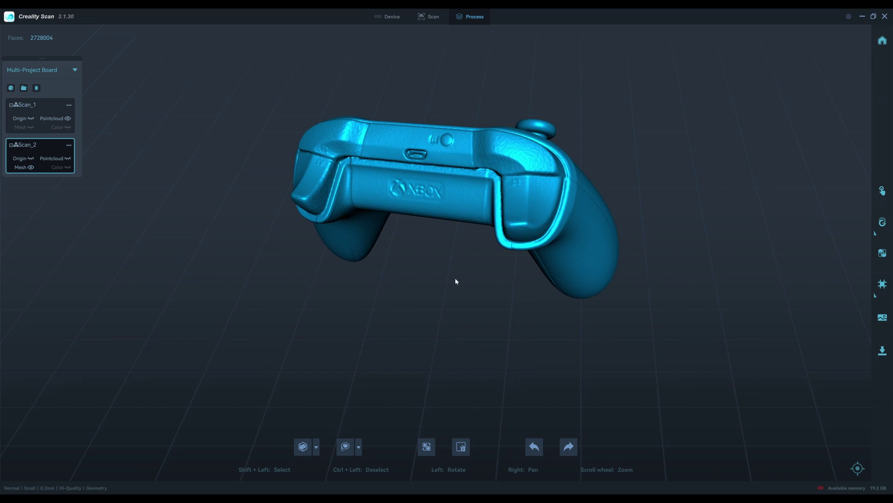
left_click_drag(456, 281, 500, 251)
scroll(540, 209, "up", 2)
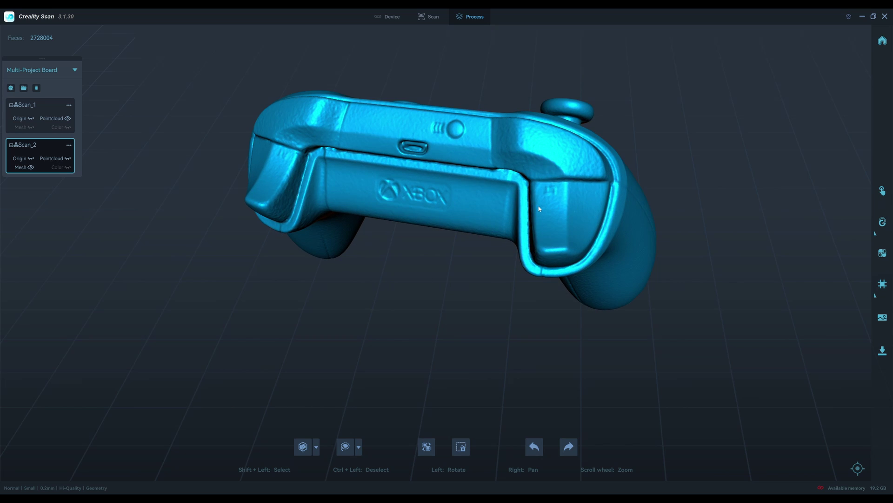
left_click_drag(538, 208, 533, 224)
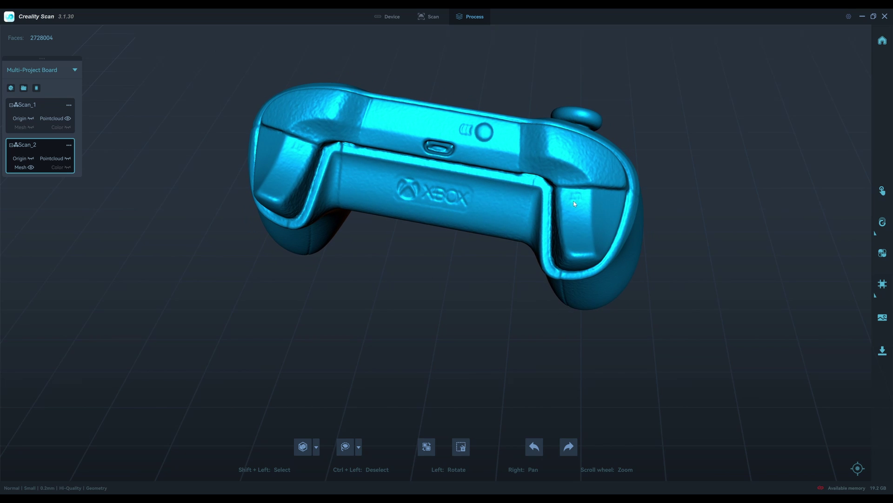
left_click_drag(396, 224, 569, 80)
left_click_drag(579, 138, 495, 163)
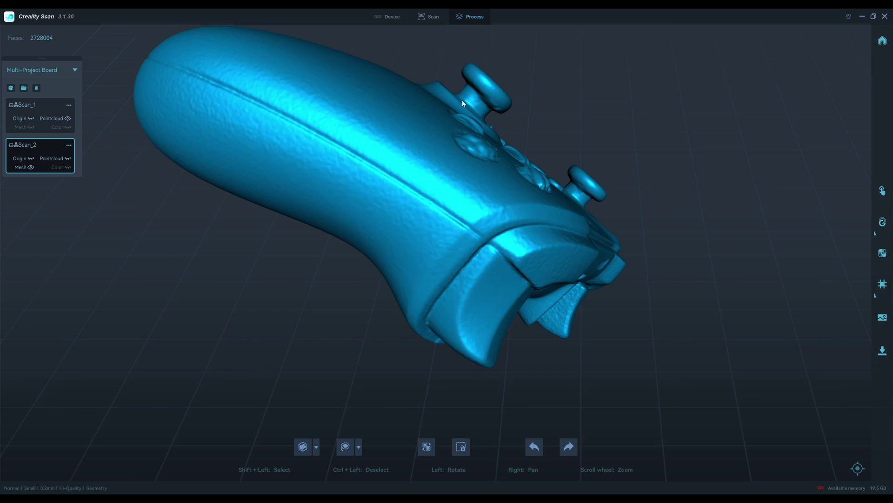